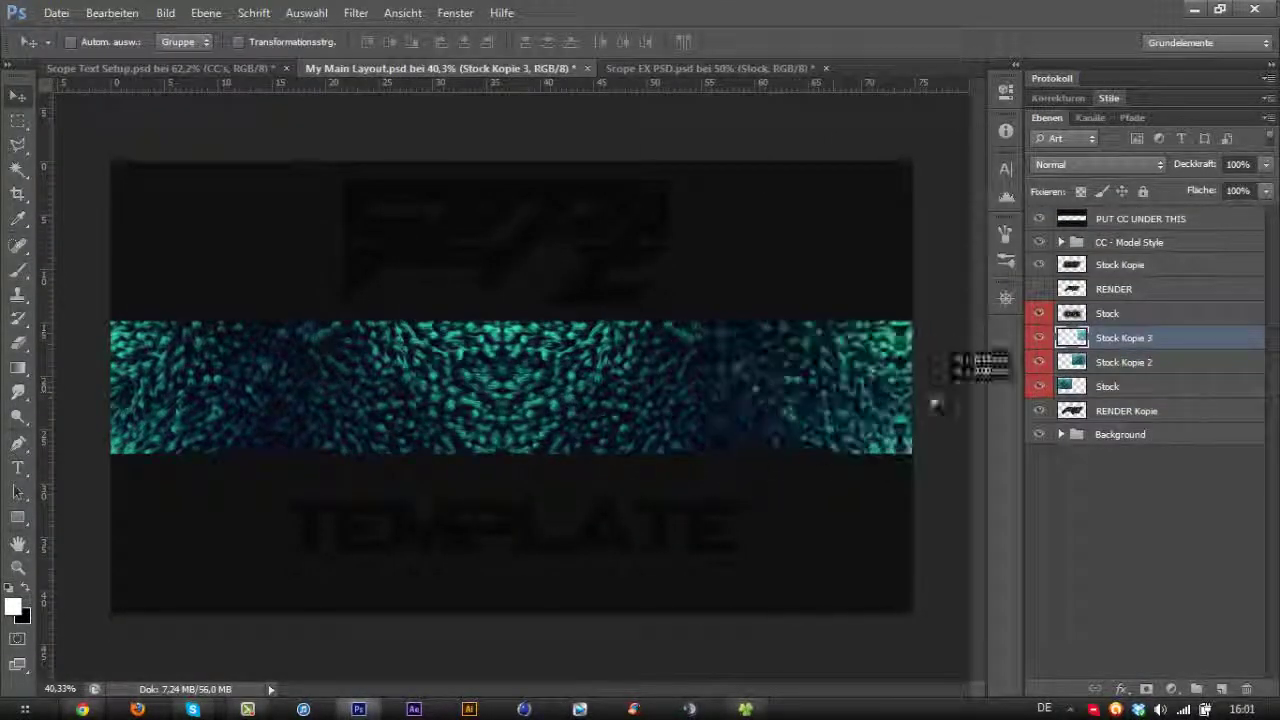
Step: Merge the selected stock texture layers into a single layer with Ctrl+E
key(ctrl+e)
Step: Set the merged texture layer's blend mode to Aufhellen (Lighten)
click(1098, 164)
click(1070, 262)
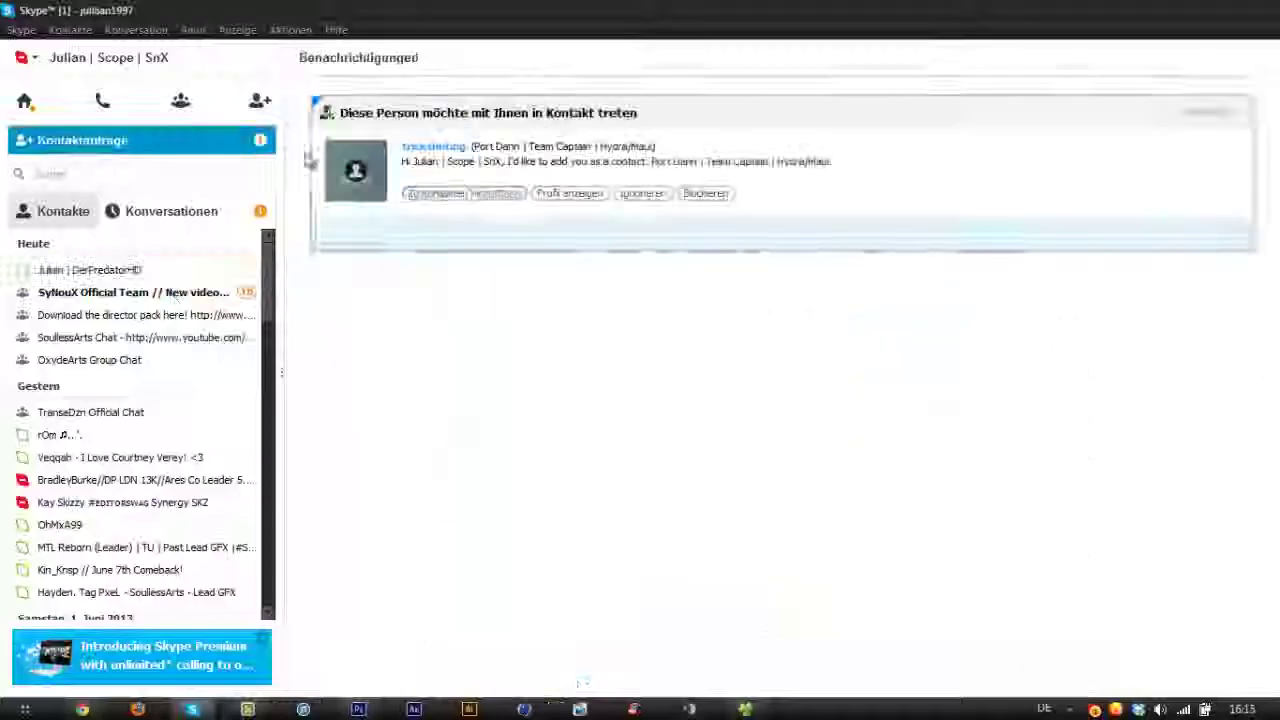
Step: Read a contact's Skype conversation, then return to the Photoshop layout with Alt+Tab
click(637, 261)
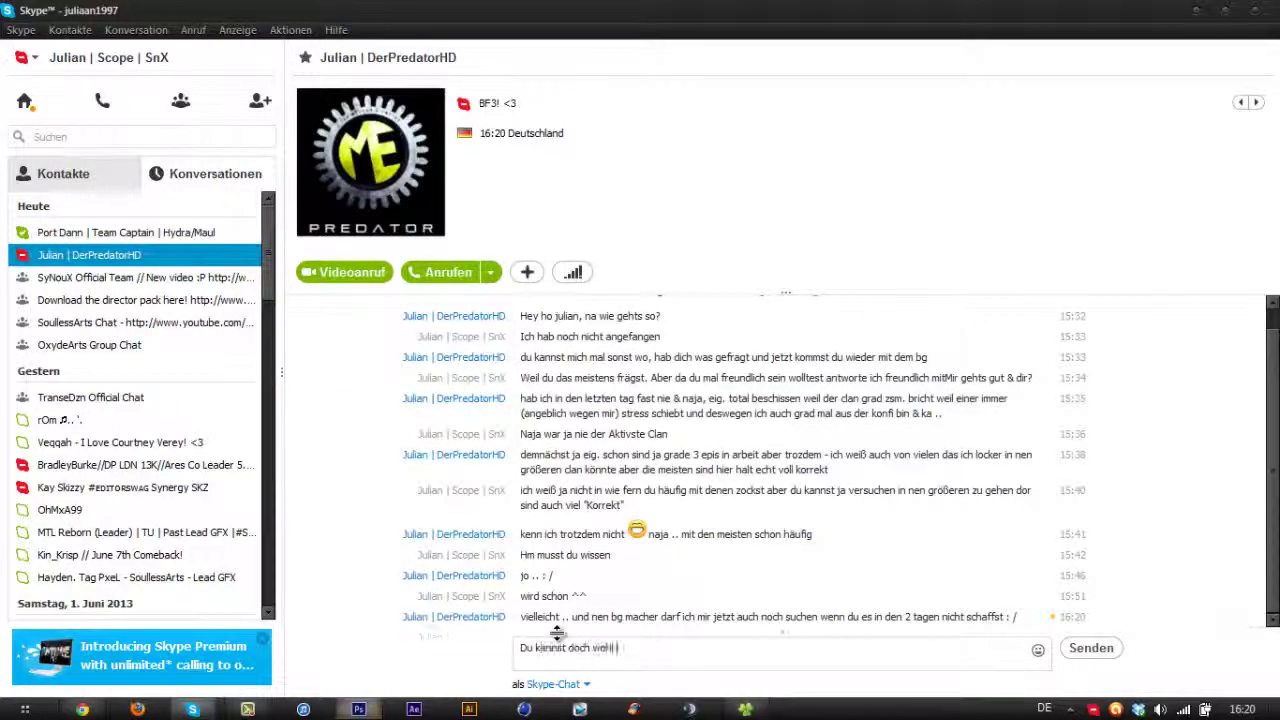
key(alt+Tab)
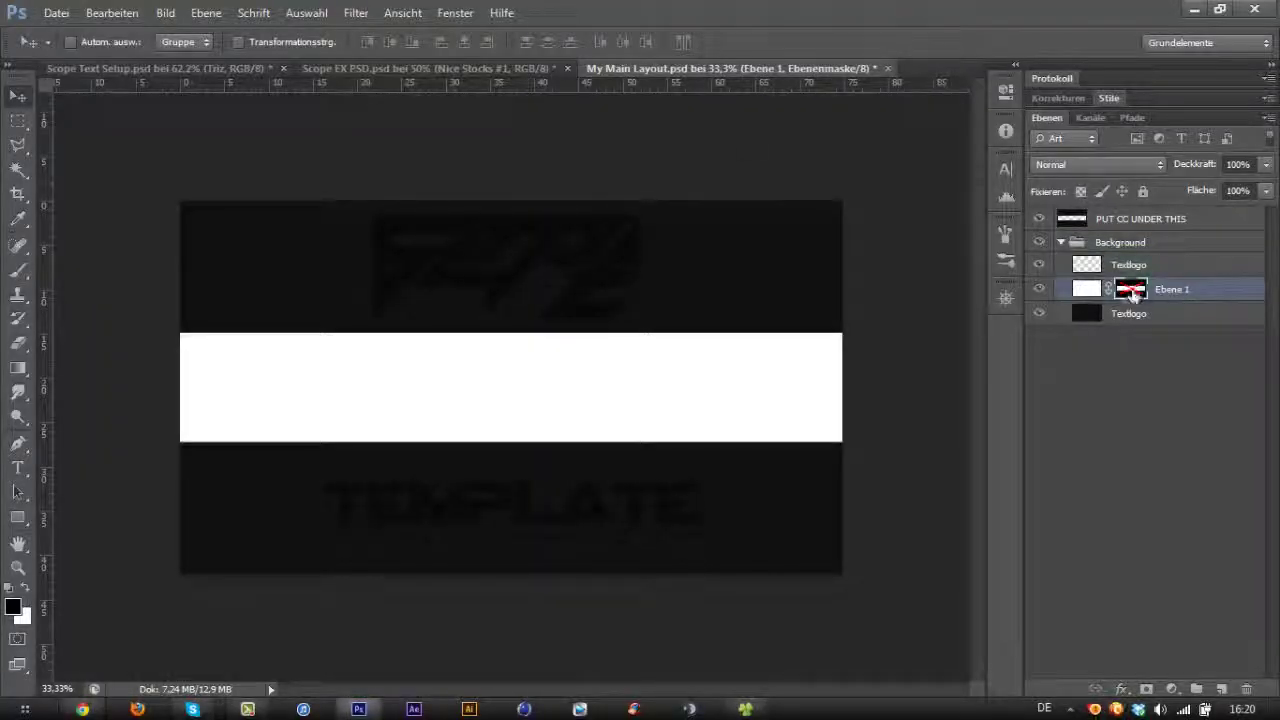
Step: Bring the Skype chat window back to the front
click(192, 709)
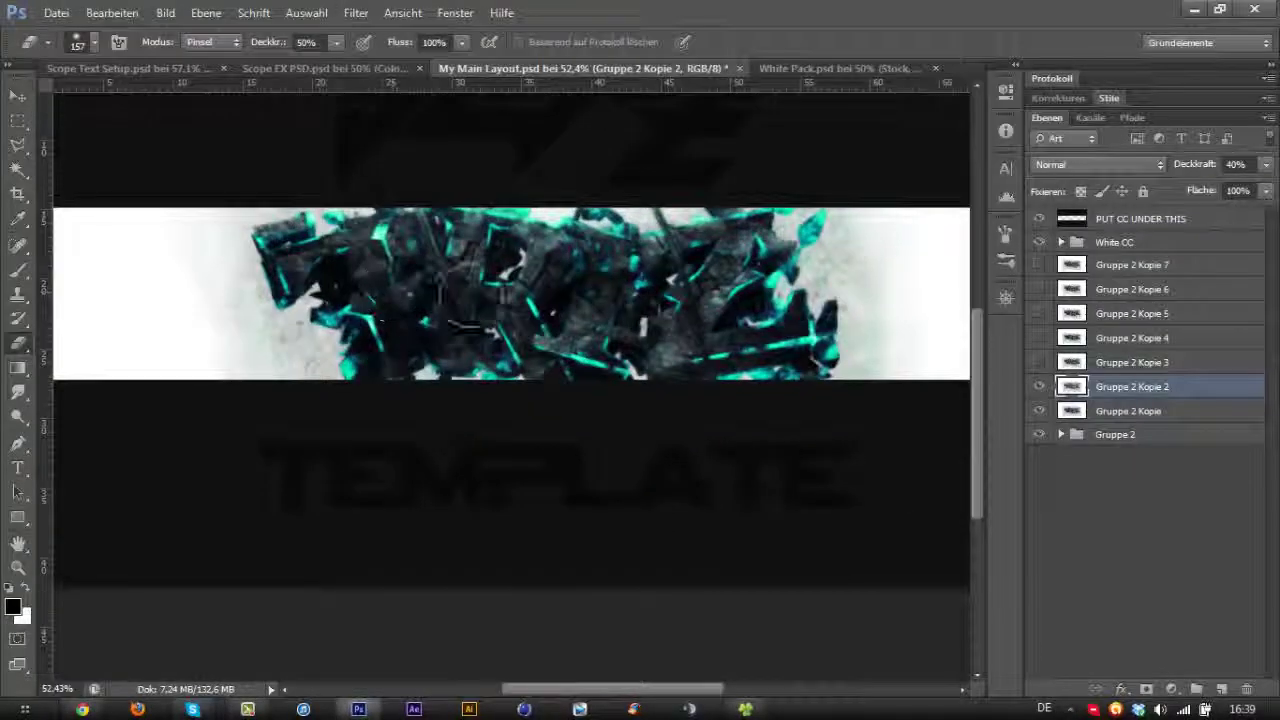
Step: Apply the Leuchtende Konturen (Glowing Edges) effect from the Filter Gallery to the render copy
click(355, 12)
click(391, 134)
click(1137, 77)
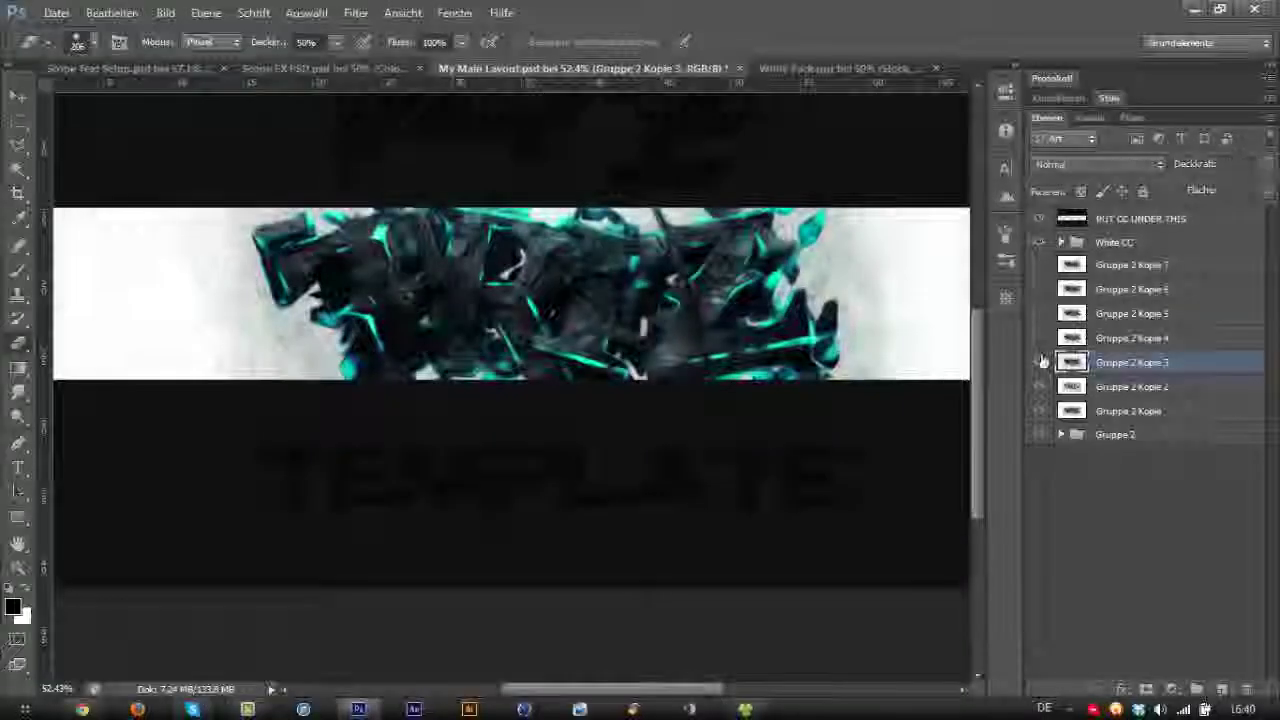
click(808, 122)
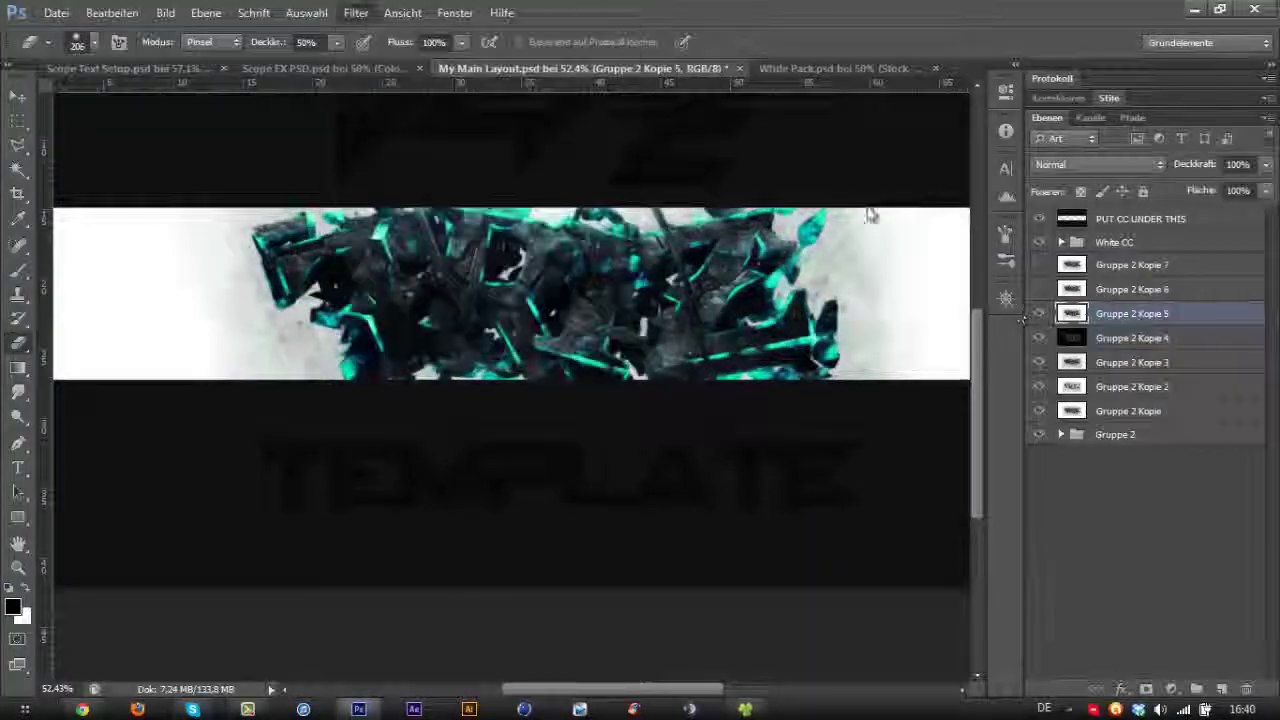